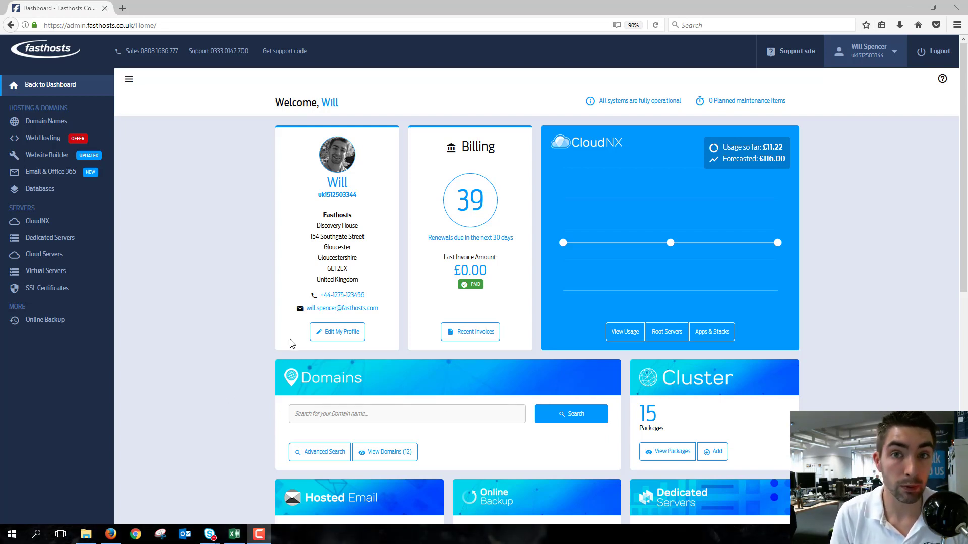
Step: Open the willsvideos.onmicrosoft.com Office 365 package from the Email & Office 365 list
click(64, 177)
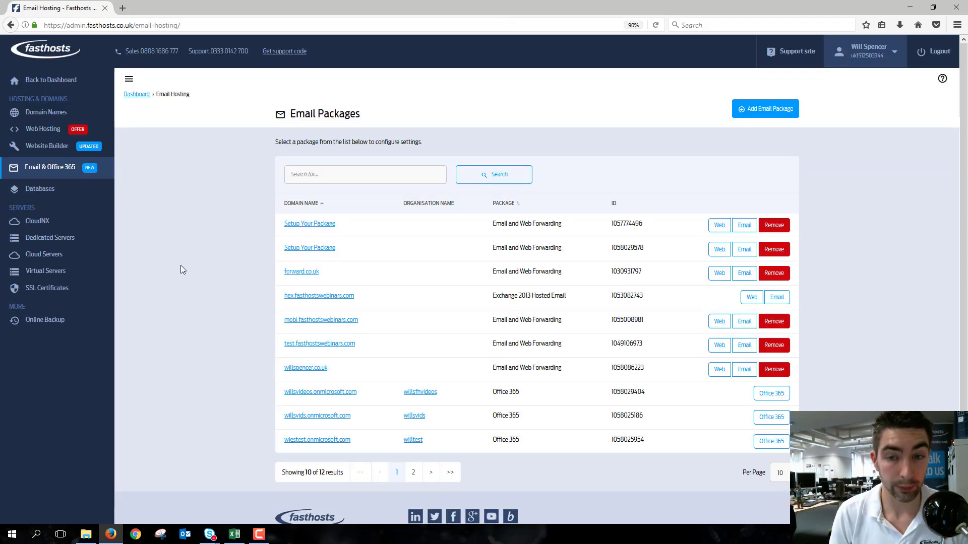
click(334, 395)
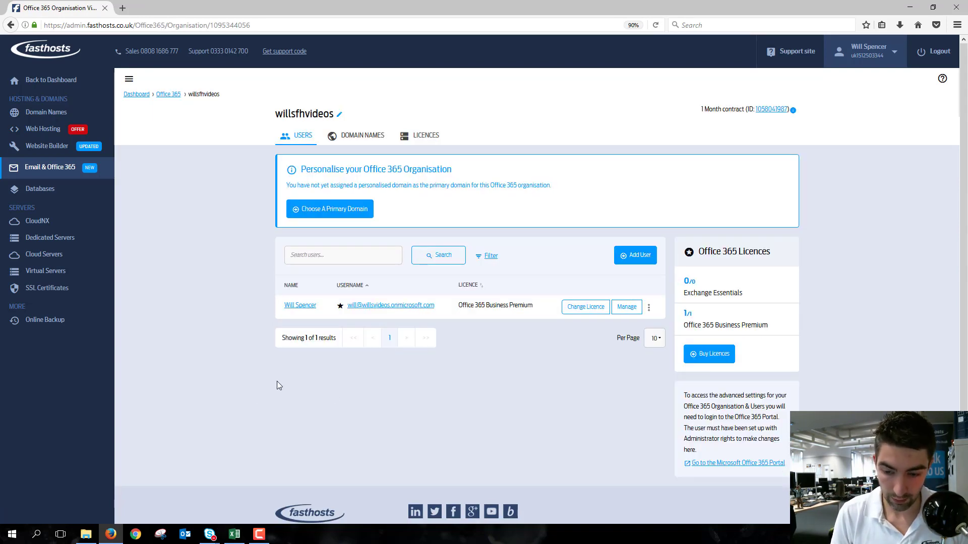
Step: Show the willsfhvideos organisation's domain names and start associating a new domain
click(359, 136)
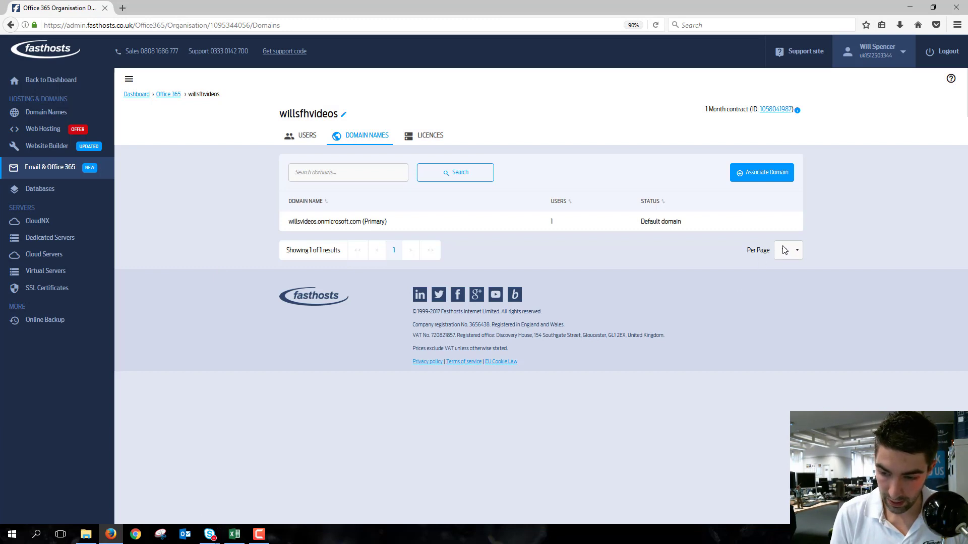
click(766, 180)
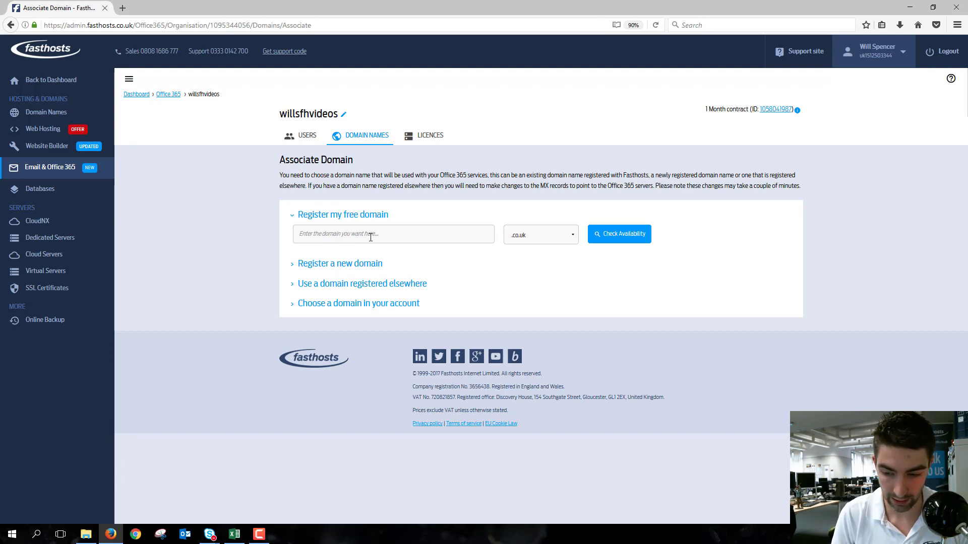
Step: Expand the Associate Domain options and list the account's Domains With Hosting
click(446, 230)
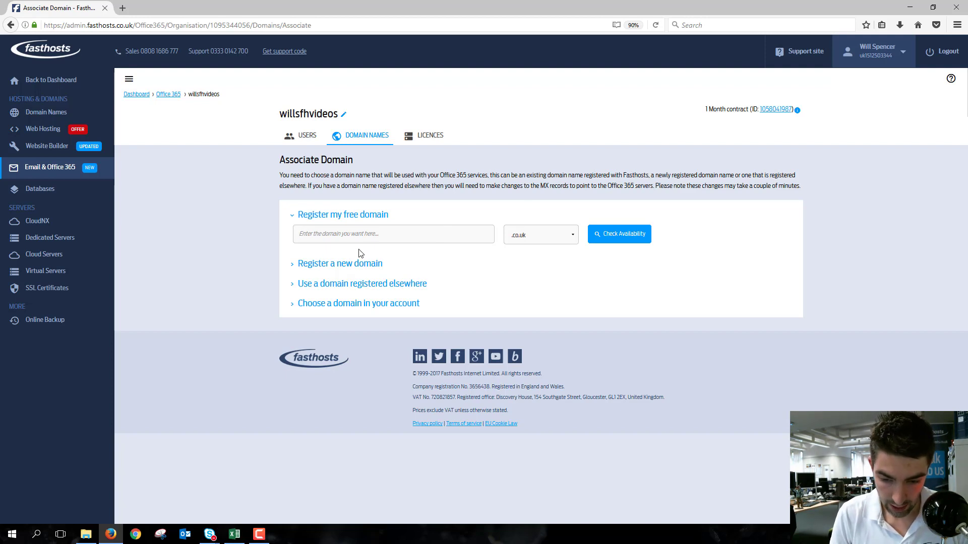
click(294, 271)
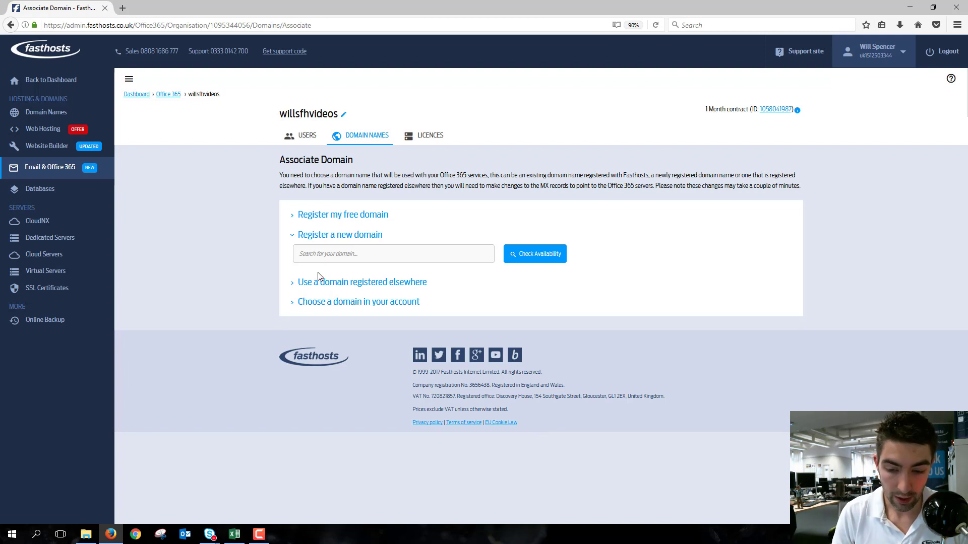
click(294, 282)
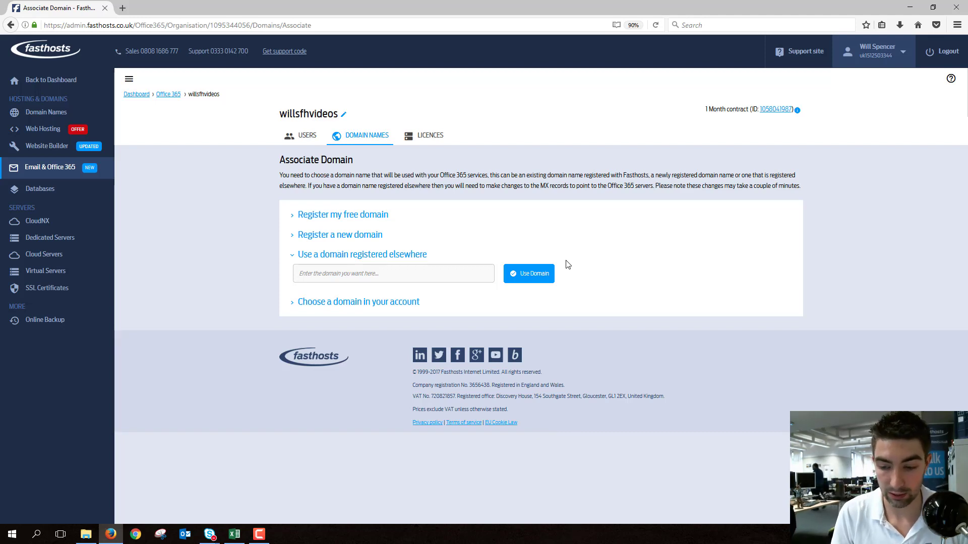
click(294, 304)
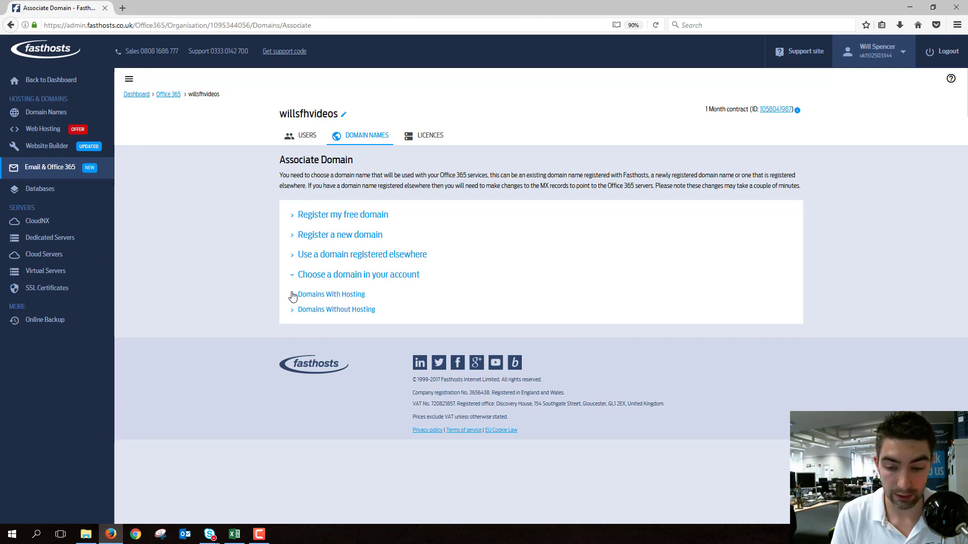
click(293, 296)
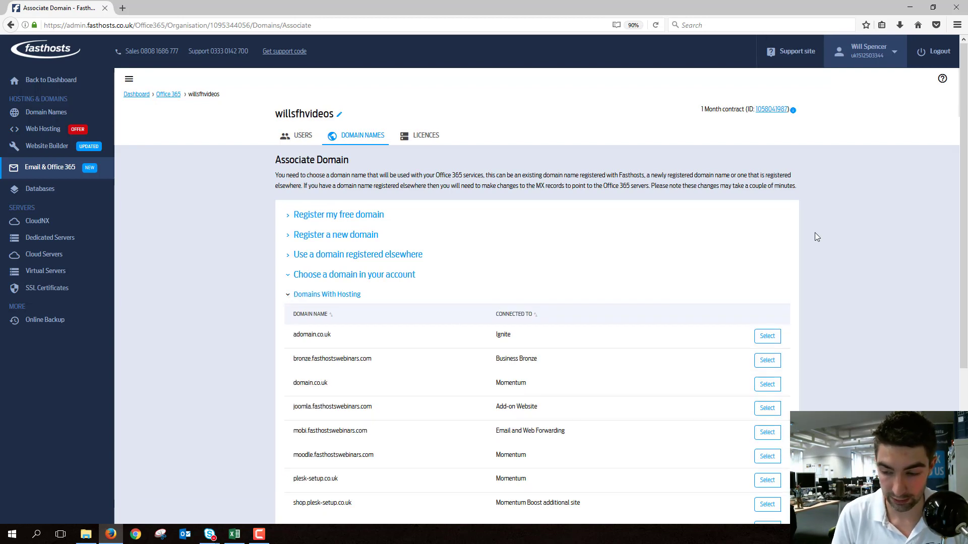
Step: Select fhvideos.co.uk under Domains Without Hosting for free Email and Web Forwarding
drag(967, 111, 966, 205)
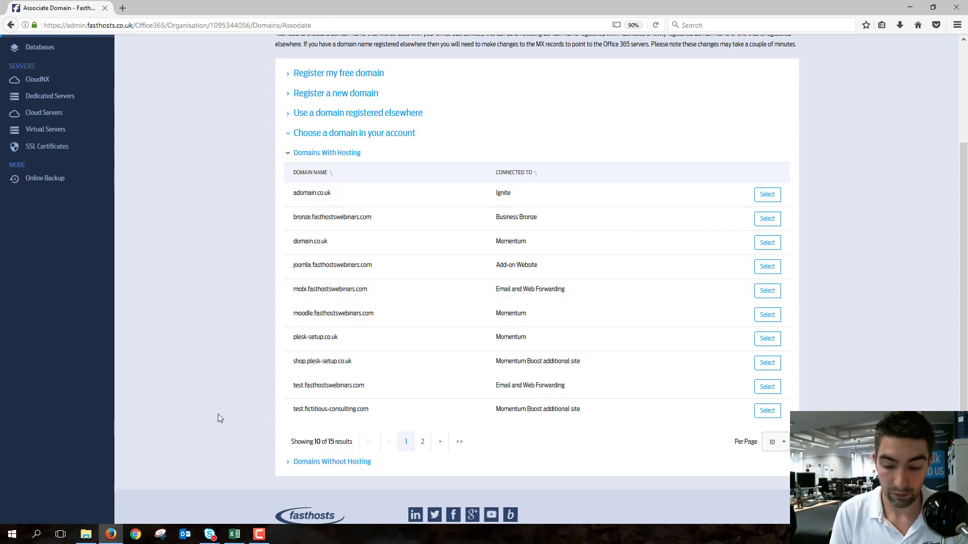
click(297, 466)
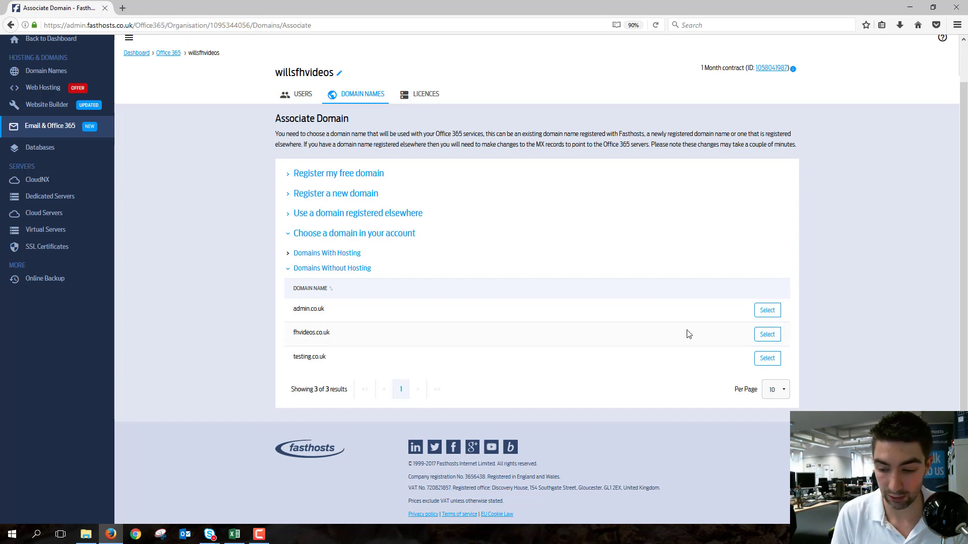
click(767, 335)
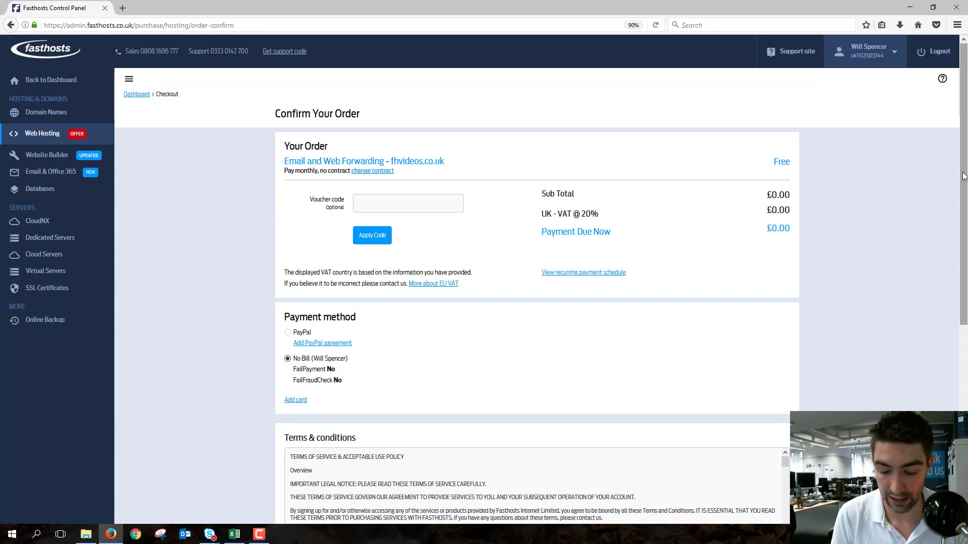
Step: Accept the terms and confirm the £0.00 order for fhvideos.co.uk
drag(962, 176, 965, 355)
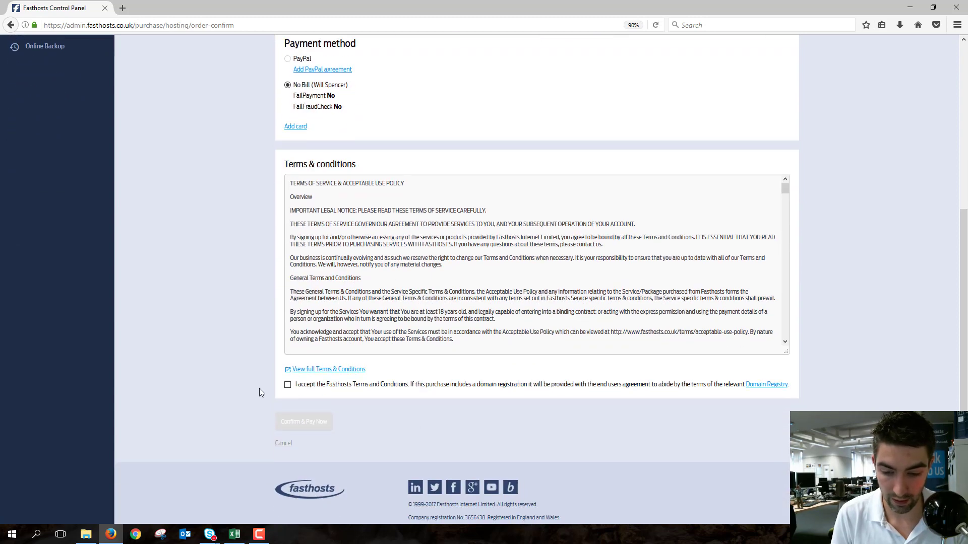
click(288, 385)
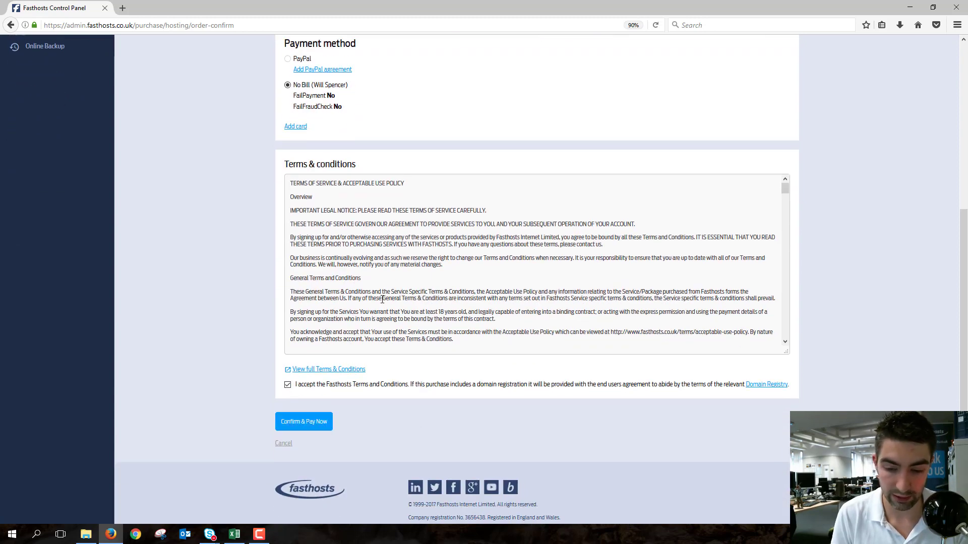
click(315, 419)
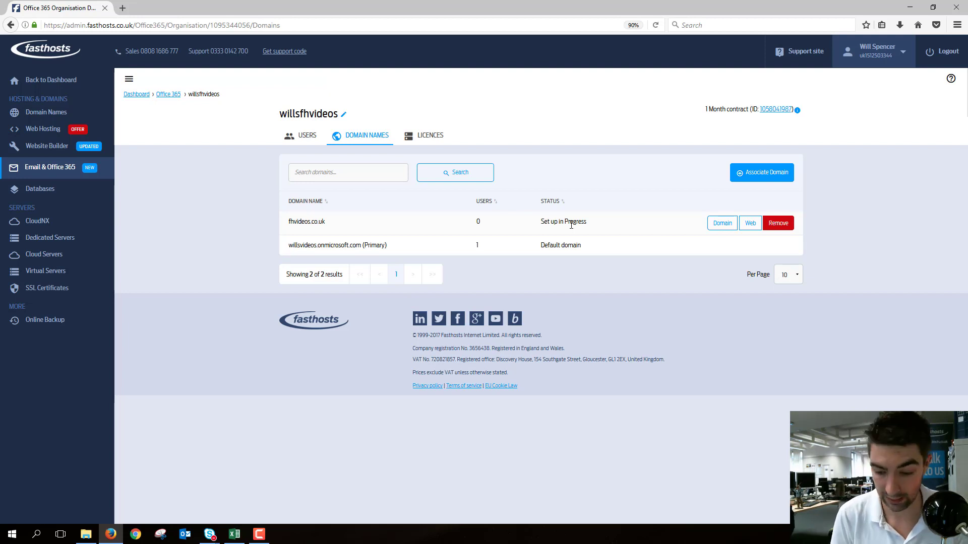
Step: Open the Verify Domain Name dialog for fhvideos.co.uk once it's Waiting for Verification
click(263, 533)
click(562, 502)
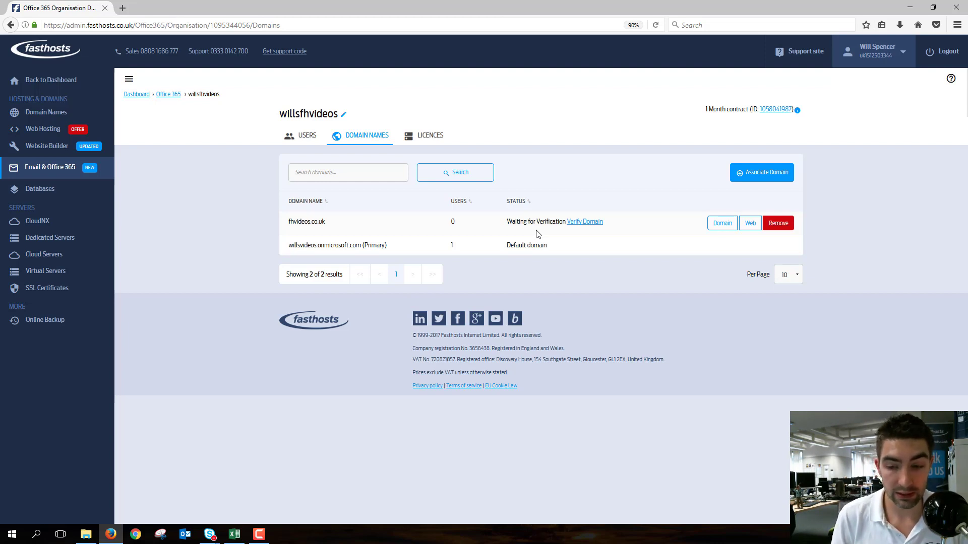
click(582, 224)
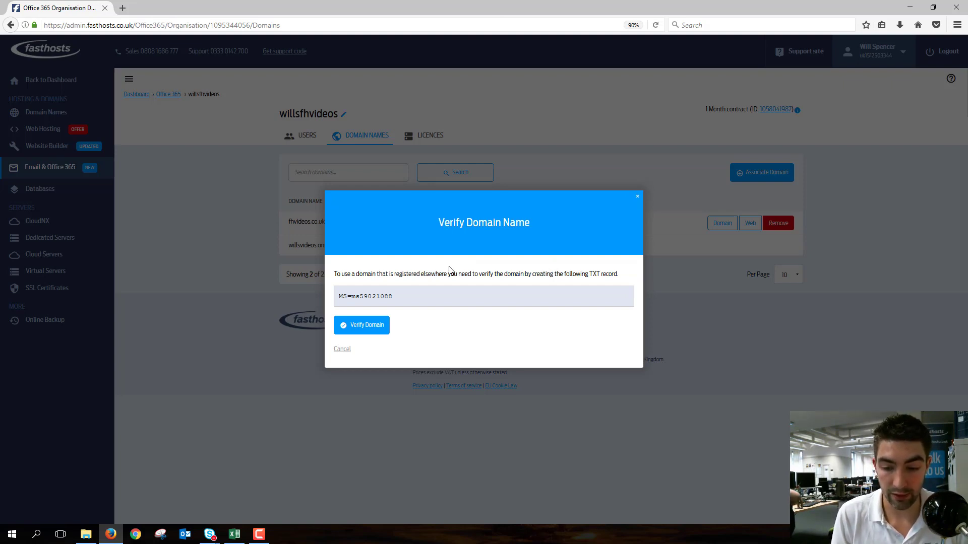
Step: Select the MS=ms59021088 TXT value, then close the Verify Domain Name dialog
drag(394, 296, 331, 299)
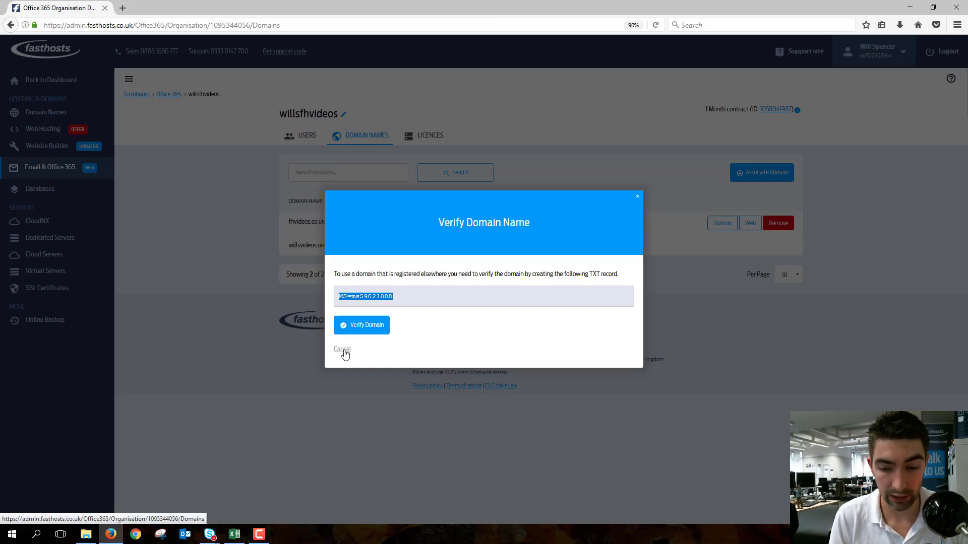
double_click(370, 296)
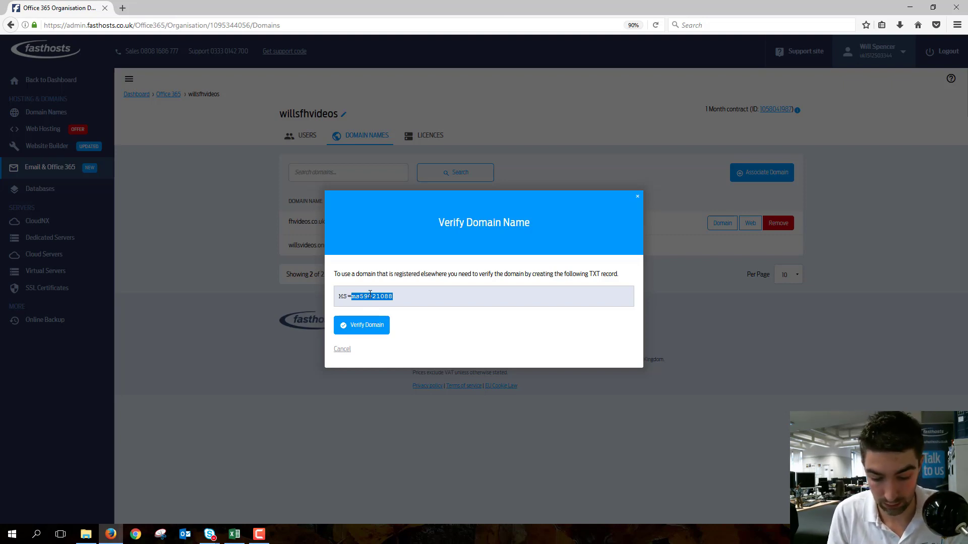
key(ctrl+a)
double_click(370, 296)
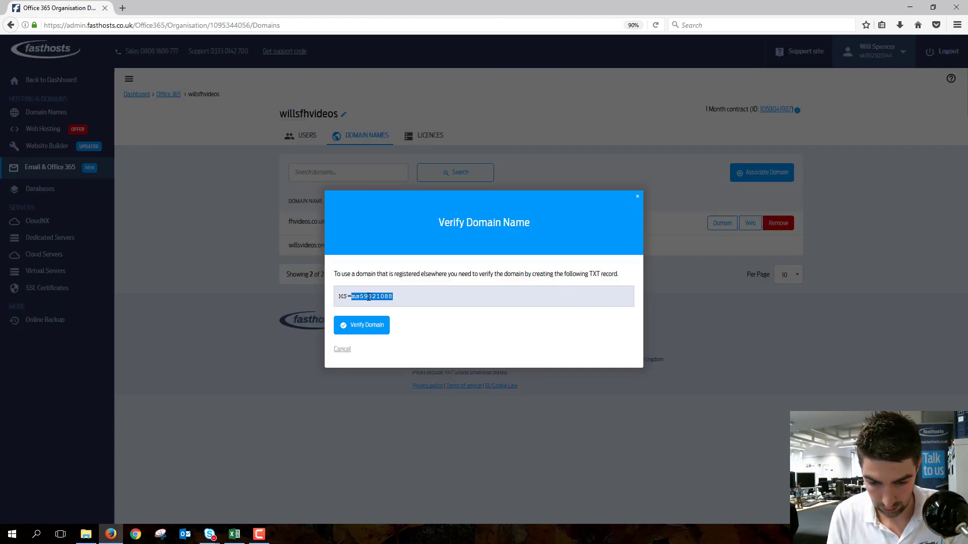
click(369, 297)
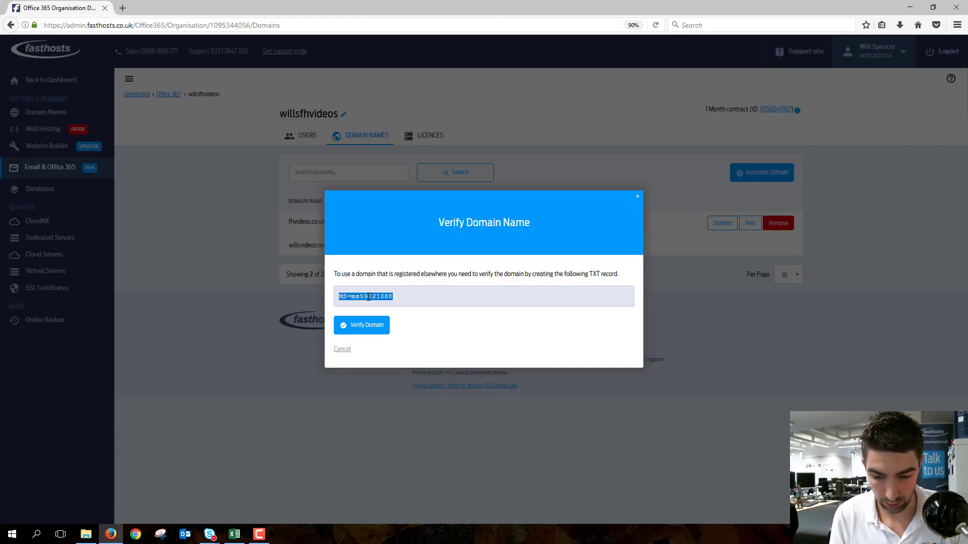
click(250, 335)
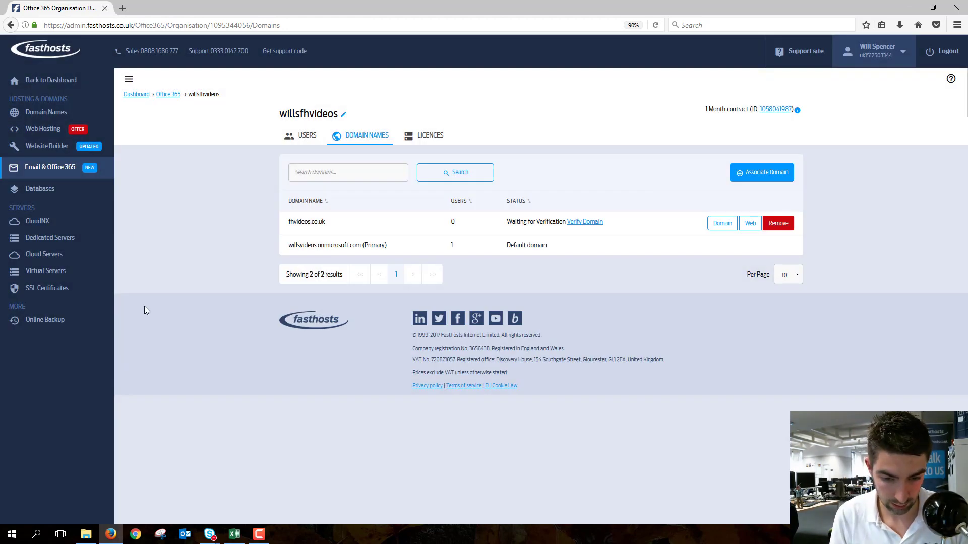
Step: Open the fhvideos.co.uk management page from the Domain Names list
click(49, 115)
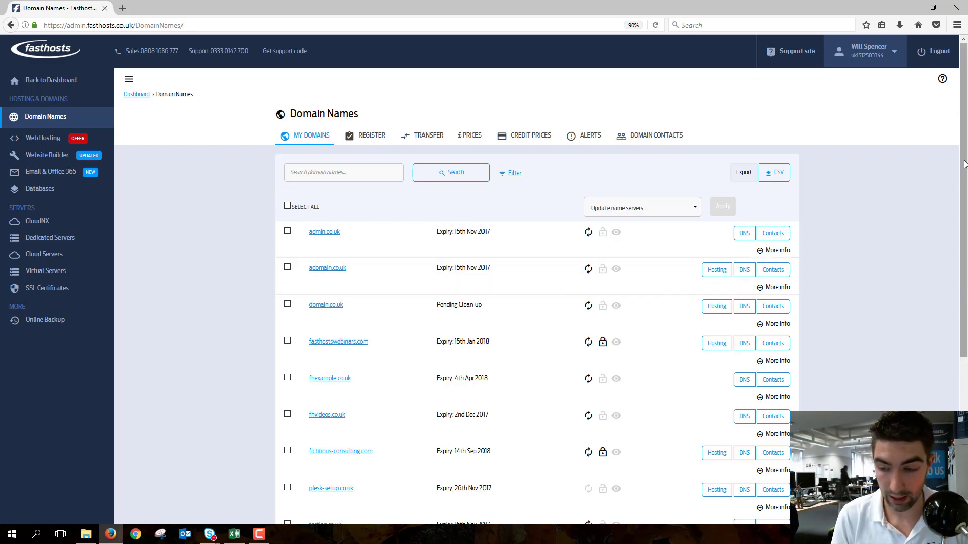
scroll(958, 265, down, 5)
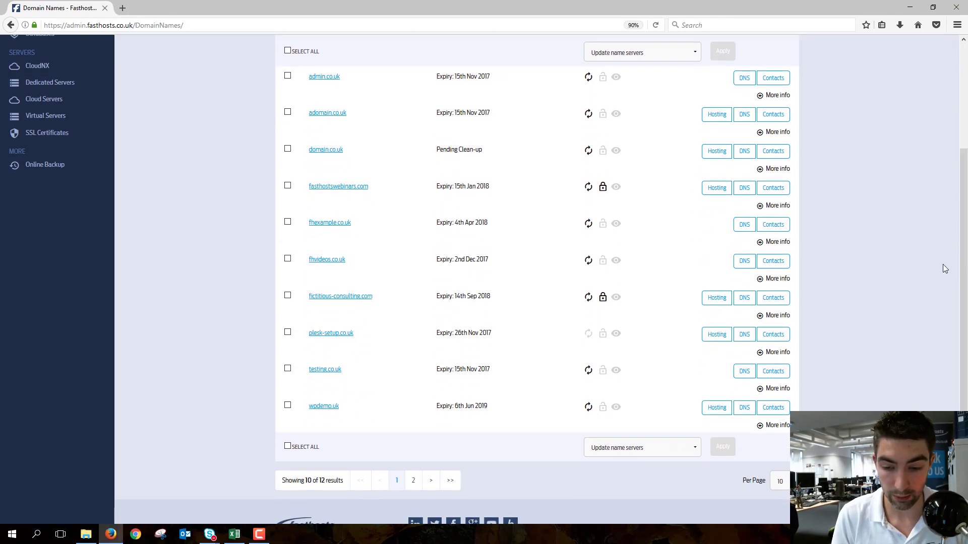
click(326, 261)
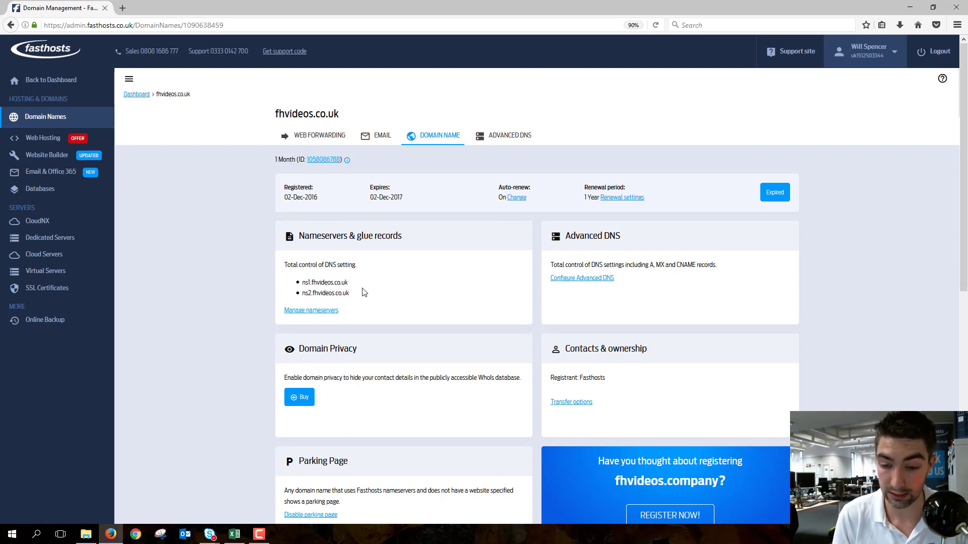
Step: Switch fhvideos.co.uk to the default ns1.livedns.co.uk and ns2.livedns.co.uk name servers
click(322, 311)
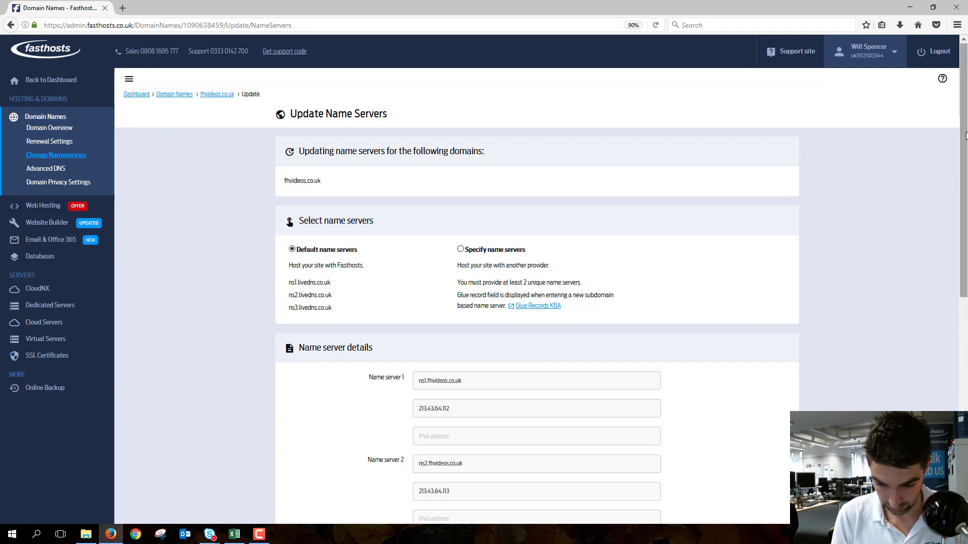
drag(963, 122, 965, 305)
scroll(583, 413, down, 2)
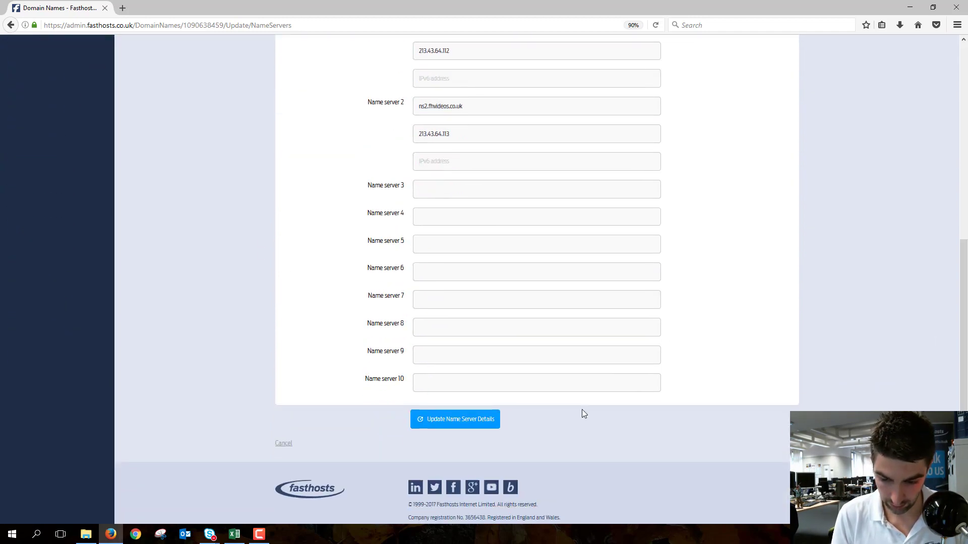
click(455, 427)
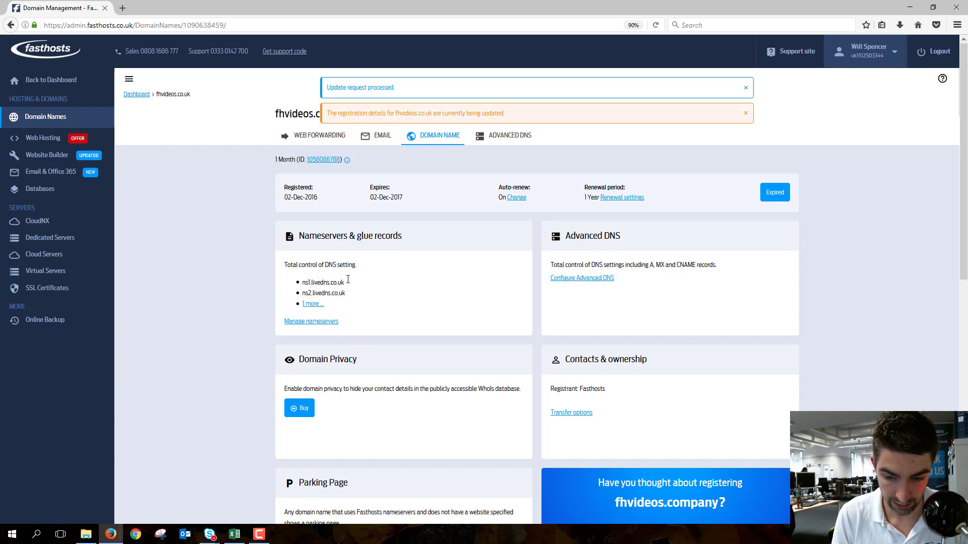
drag(347, 279, 304, 287)
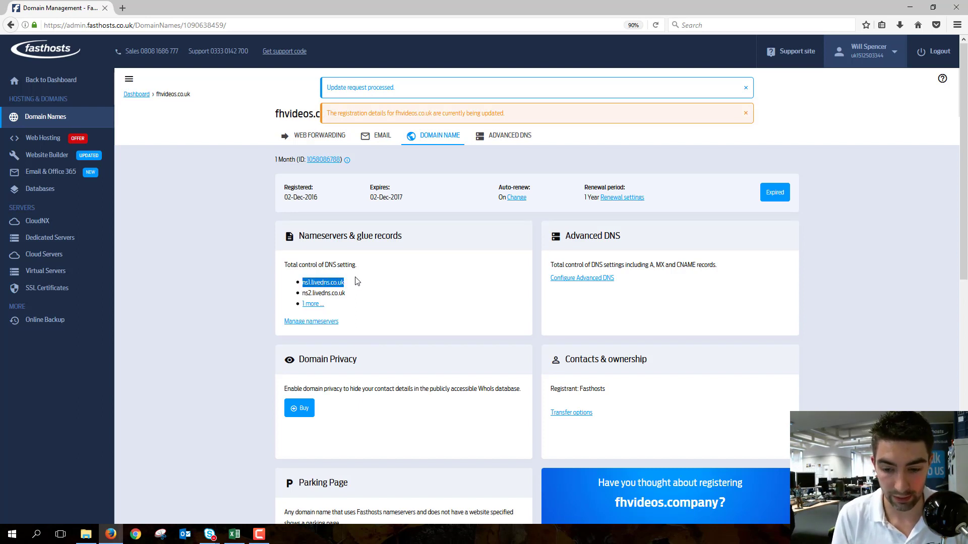
Step: Open Advanced DNS for fhvideos.co.uk and confirm the MS=ms59021088 TXT record exists
click(583, 285)
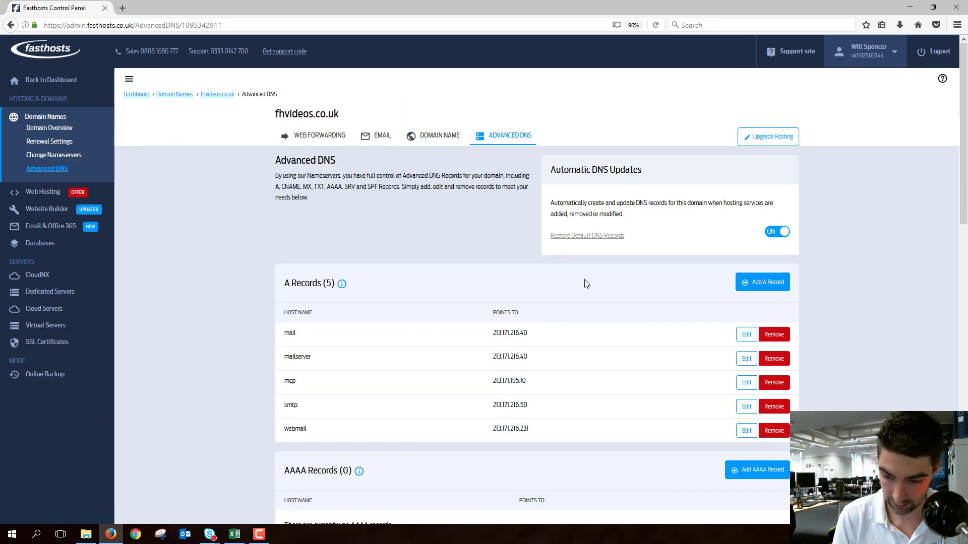
drag(959, 165, 959, 448)
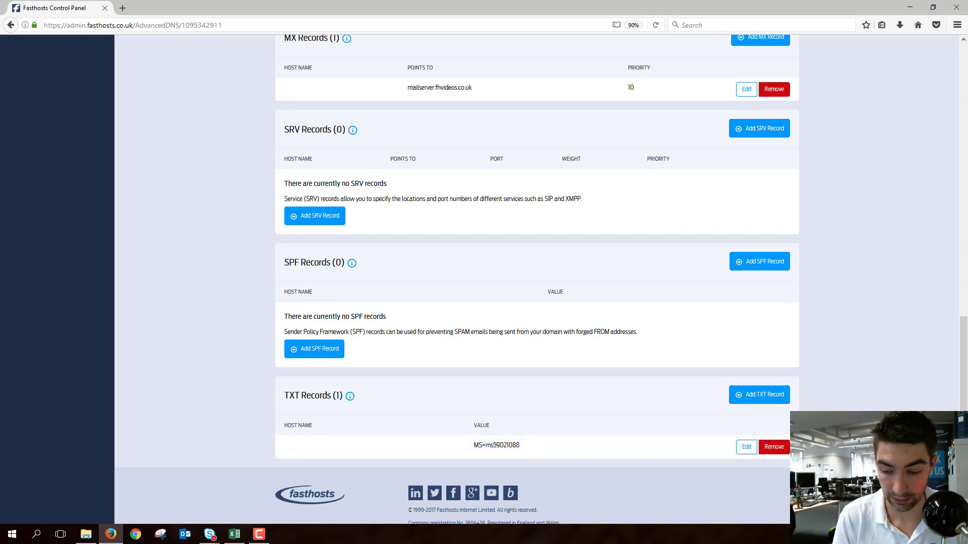
drag(960, 385, 963, 266)
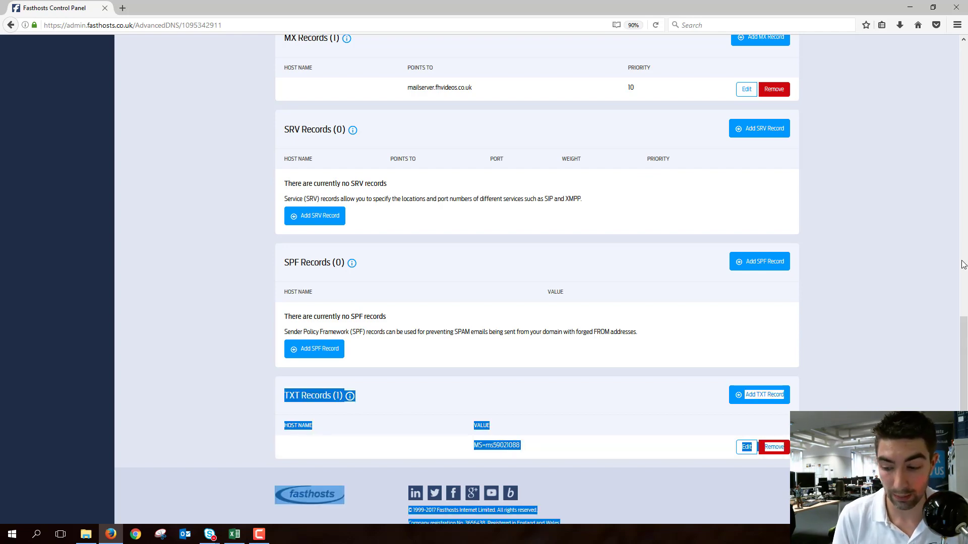
scroll(940, 321, up, 10)
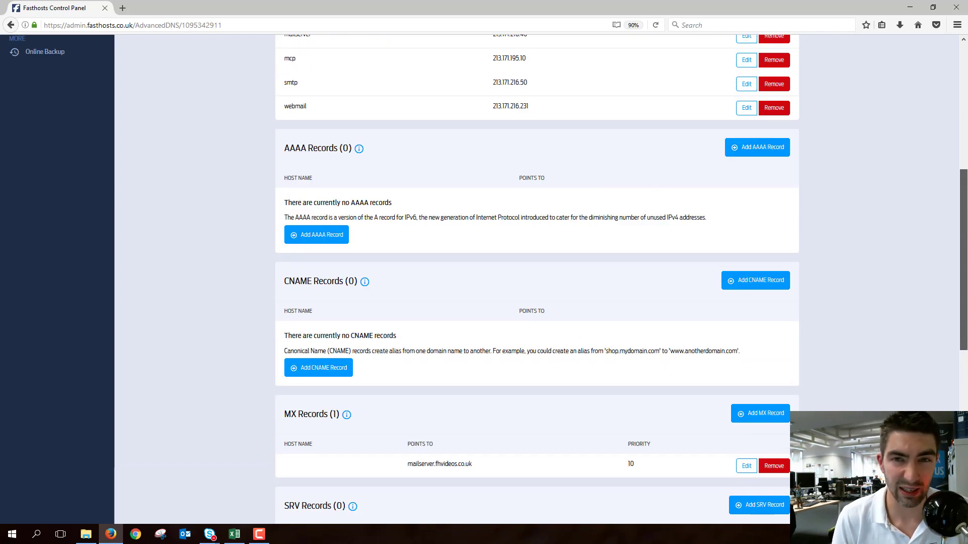
scroll(226, 152, up, 10)
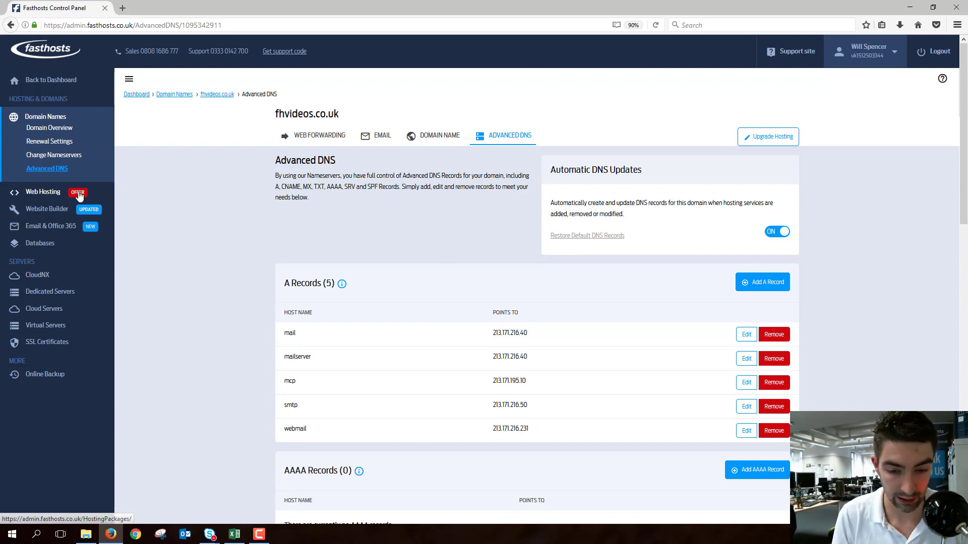
Step: Reopen the Verify Domain Name dialog for fhvideos.co.uk in the willsvideos.onmicrosoft.com organisation's domains
click(51, 228)
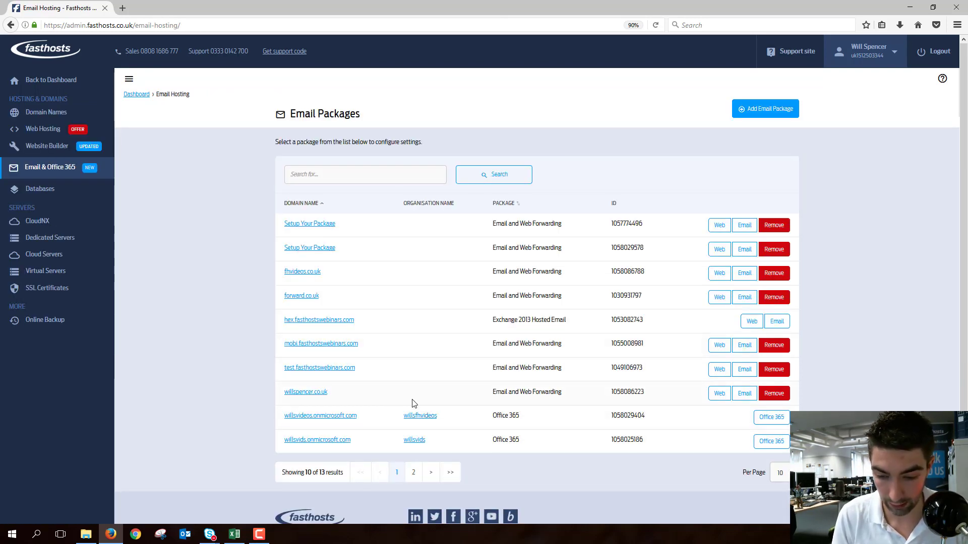
click(329, 417)
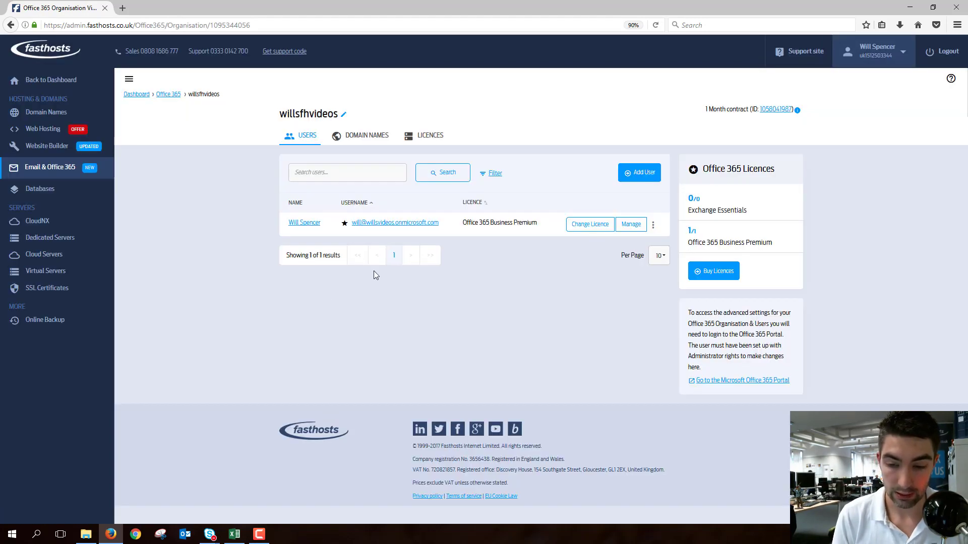
click(378, 143)
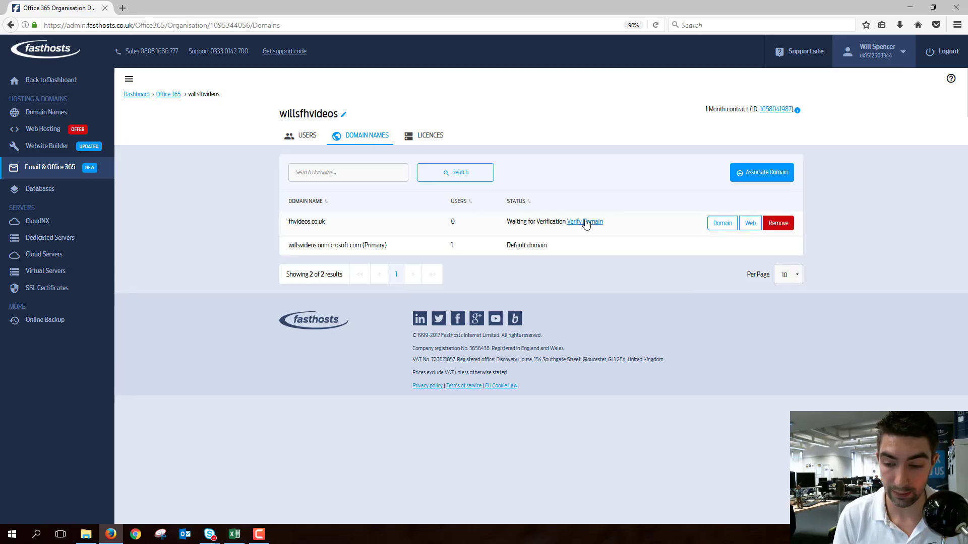
click(586, 223)
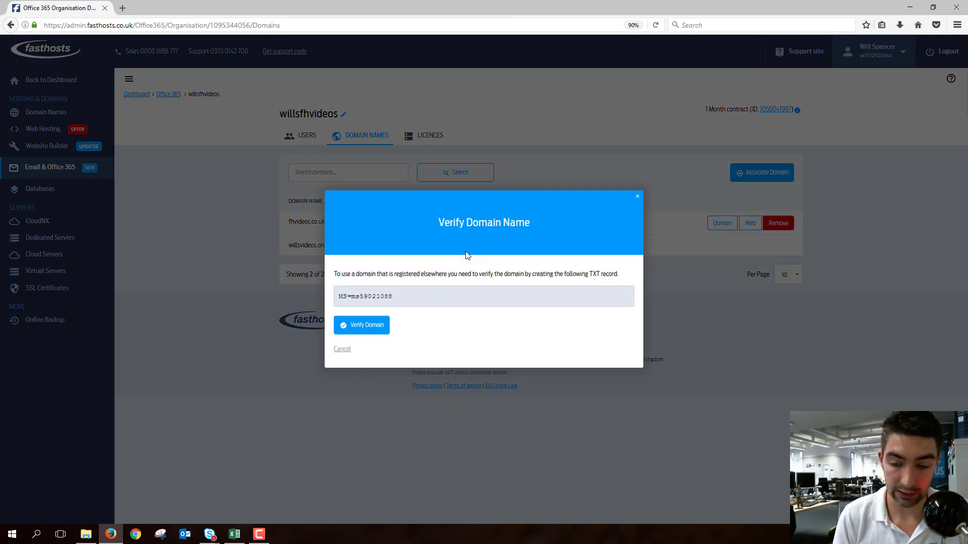